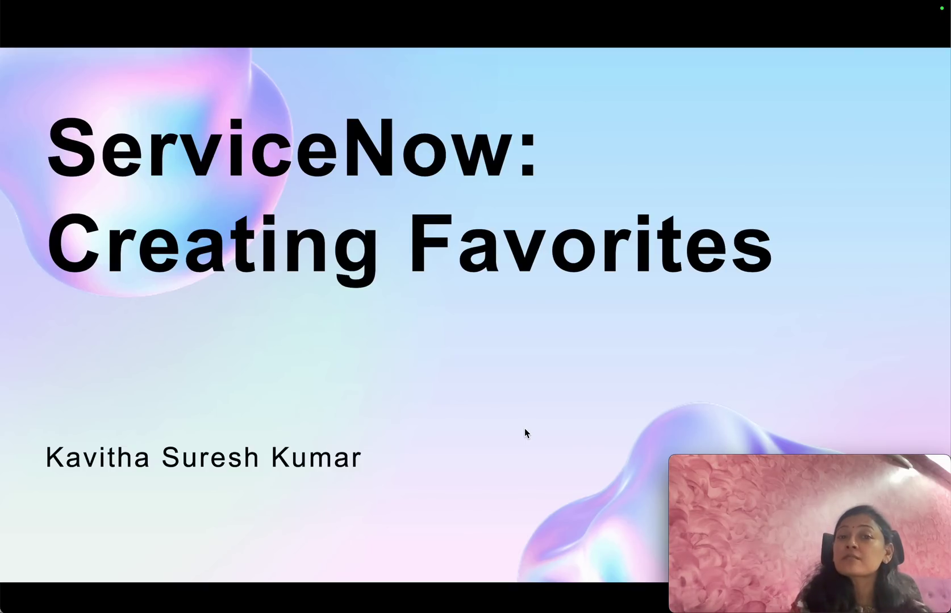
Switch from the title slide to the ServiceNow Creator Studio page in Chrome.
key("super+Tab")
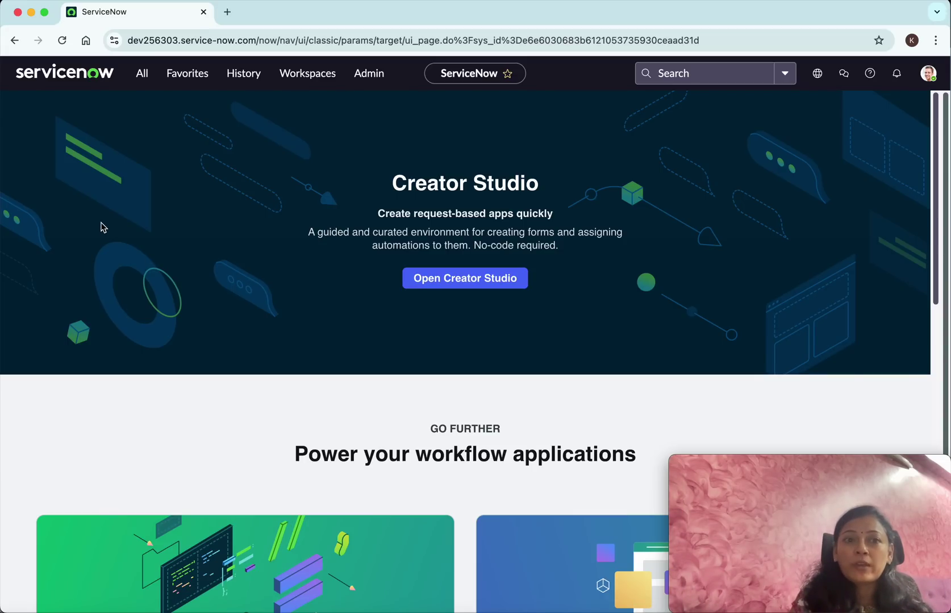
Save the Creator Studio page as a favorite named 'ServiceNow' and confirm it in the Favorites list.
left_click(507, 74)
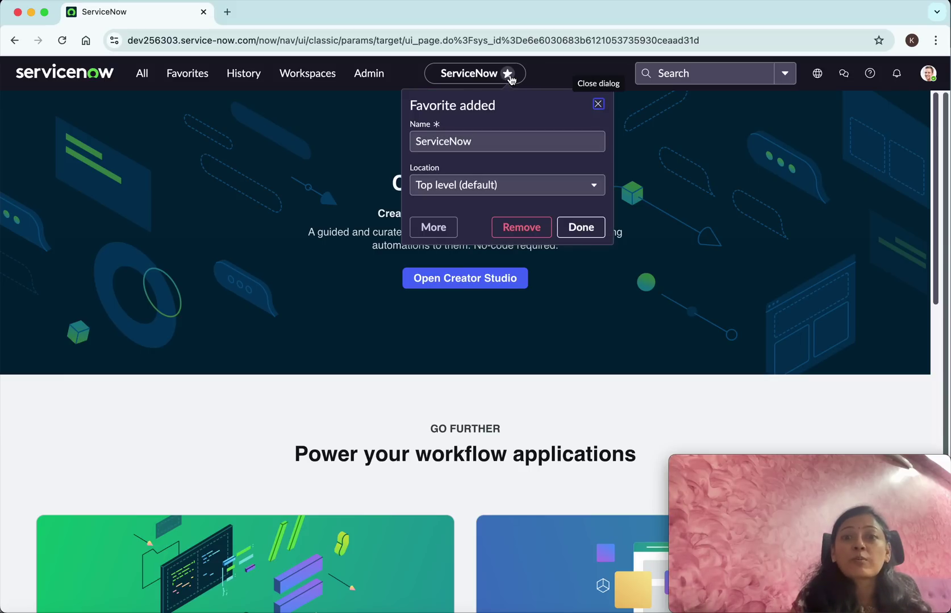
left_click(588, 230)
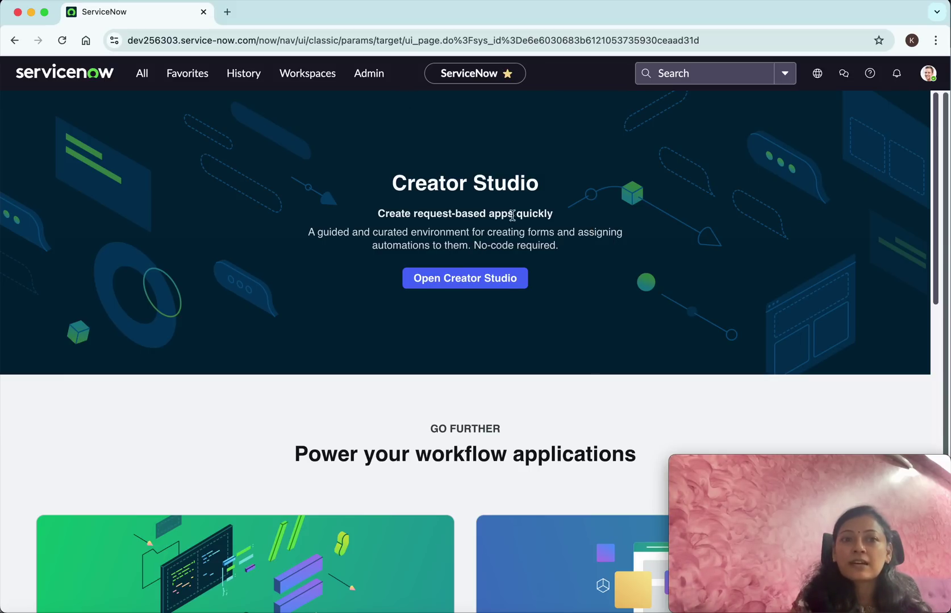
left_click(176, 77)
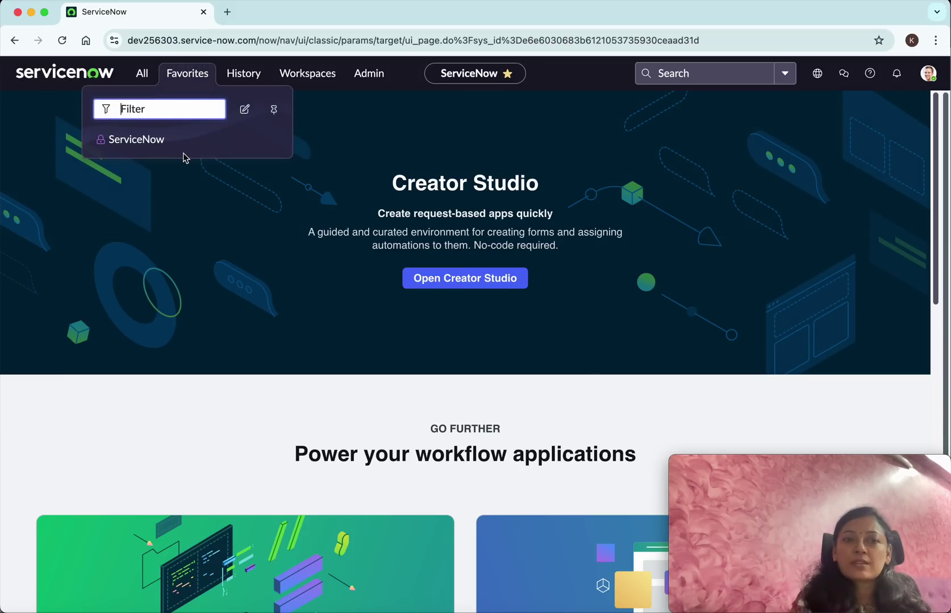
left_click(331, 139)
left_click(142, 75)
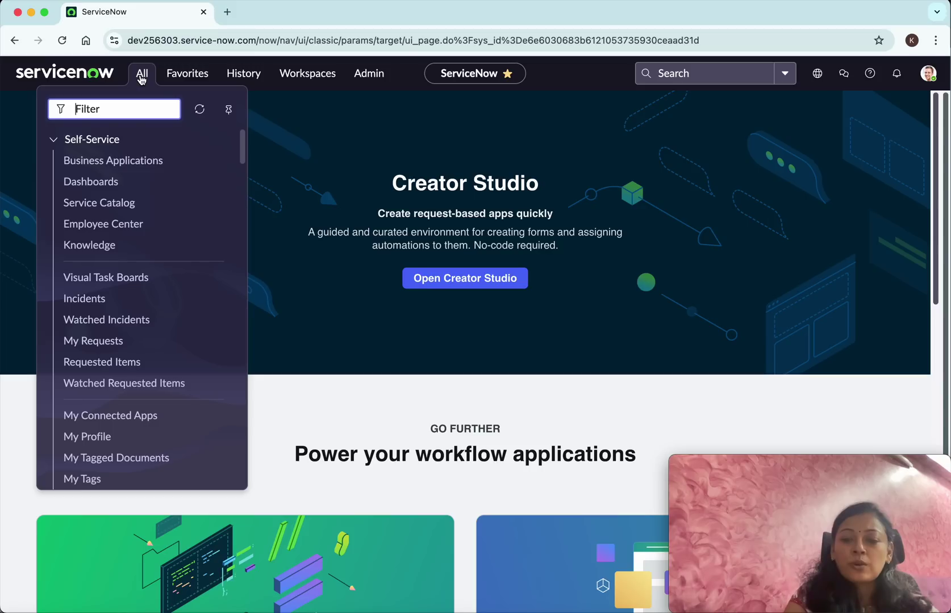
Filter the navigator for 'incident' and favorite Self-Service > Incidents as 'Self-Service - Incidents'.
type("incident")
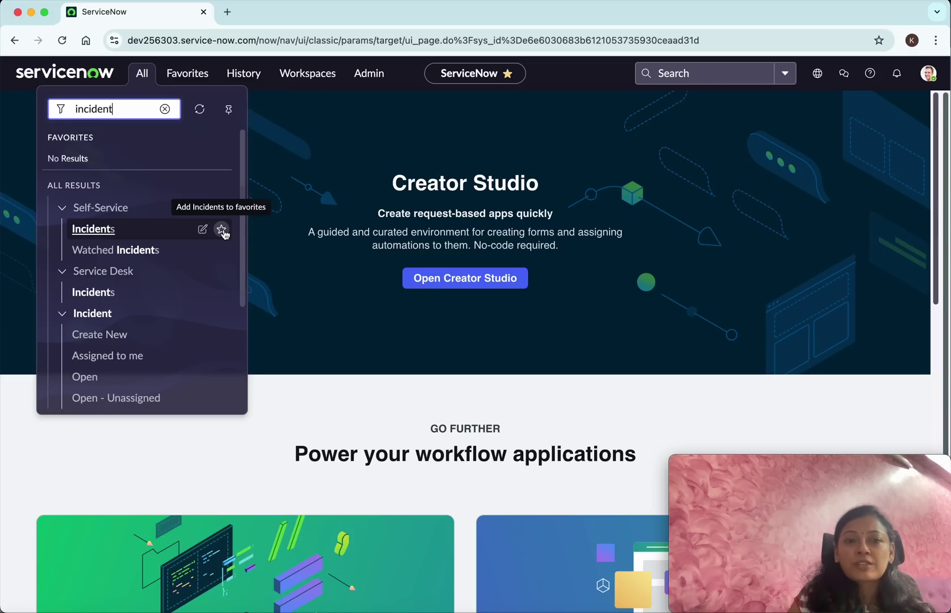
left_click(222, 230)
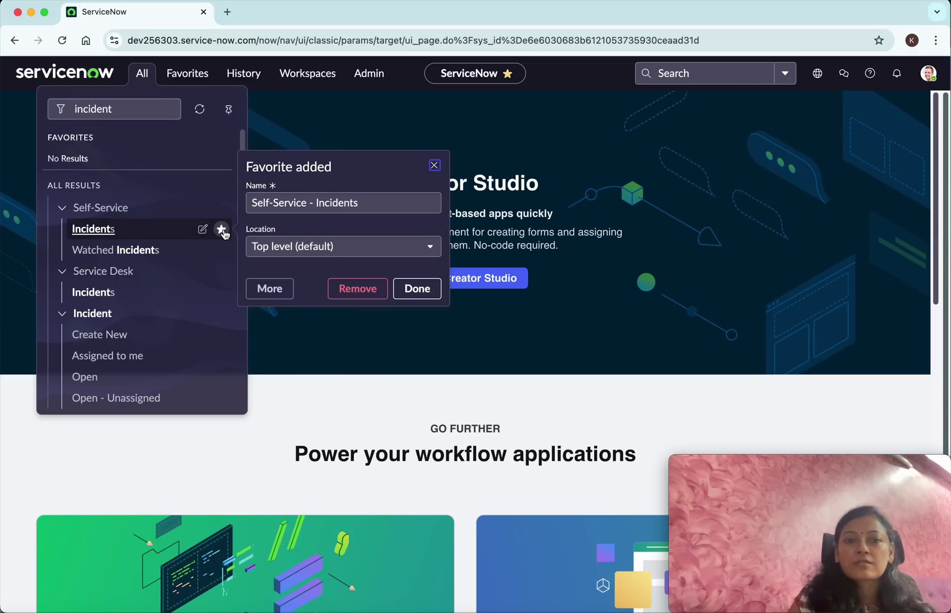
left_click(422, 290)
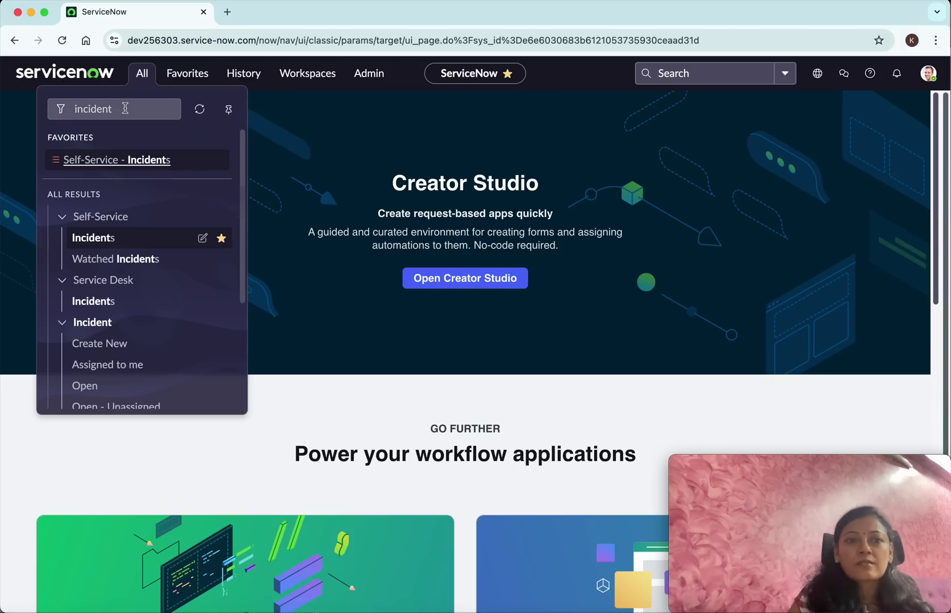
left_click(146, 109)
left_click(166, 108)
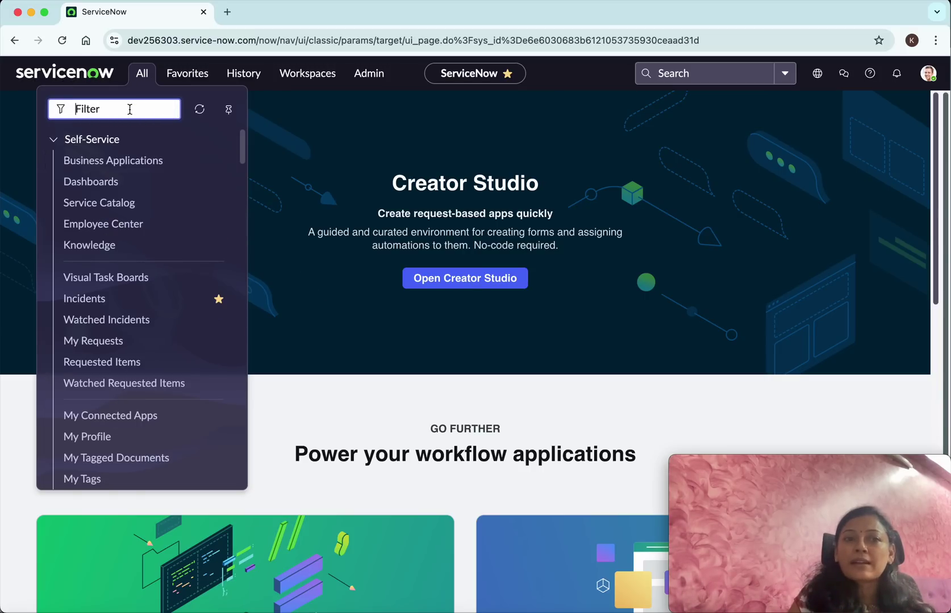
Filter for 'users', favorite Organization > Users, and view the three saved favorites.
type("users")
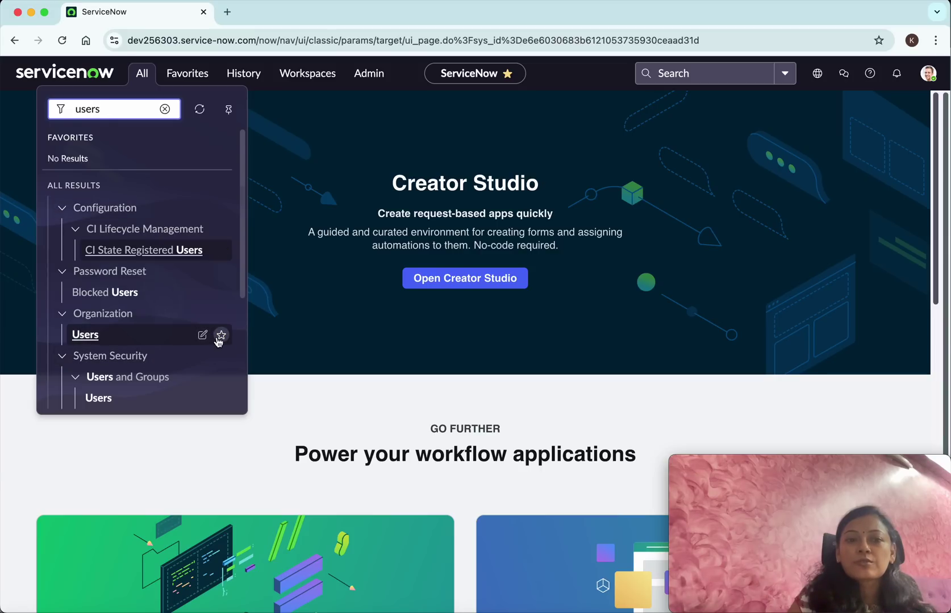
left_click(220, 336)
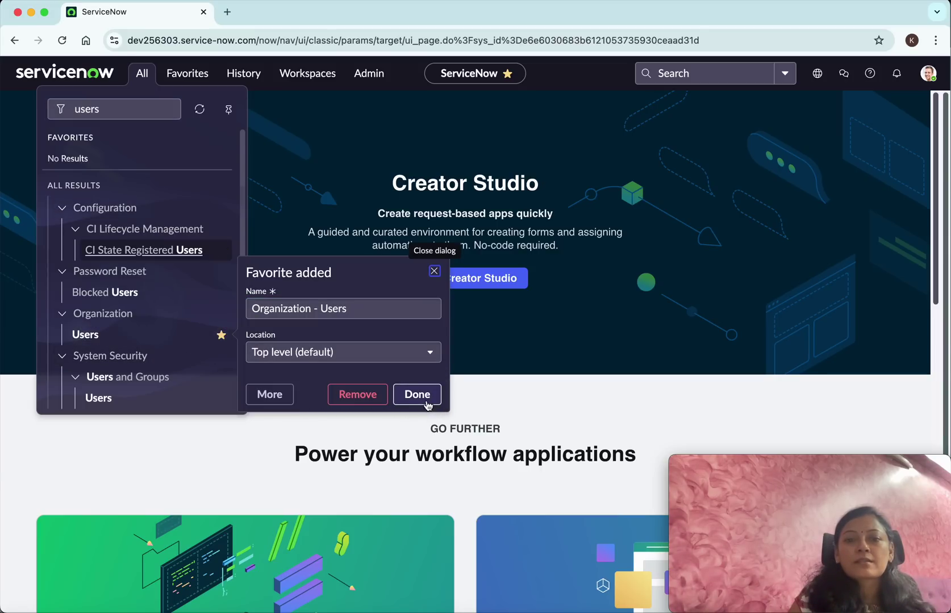
left_click(427, 402)
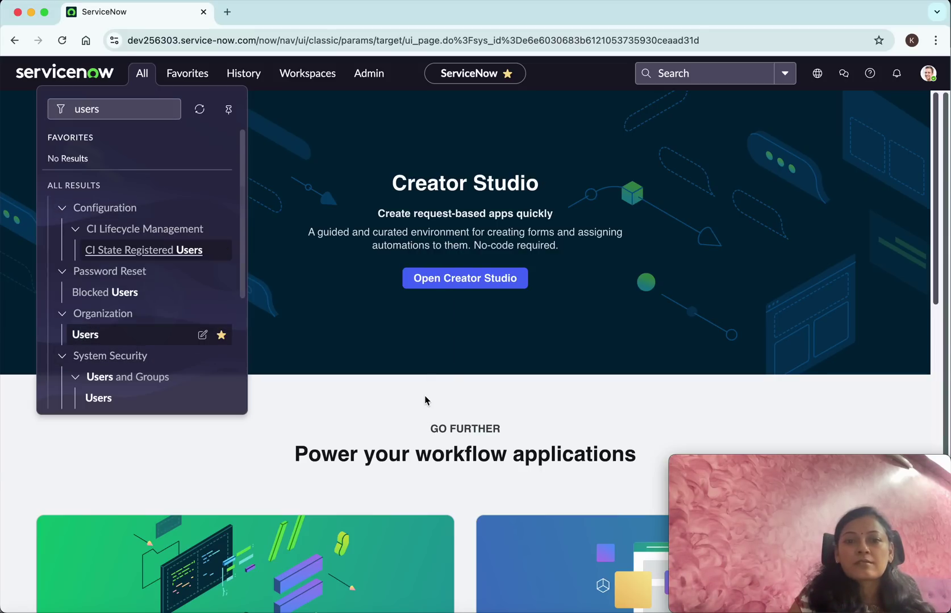
left_click(275, 110)
left_click(188, 73)
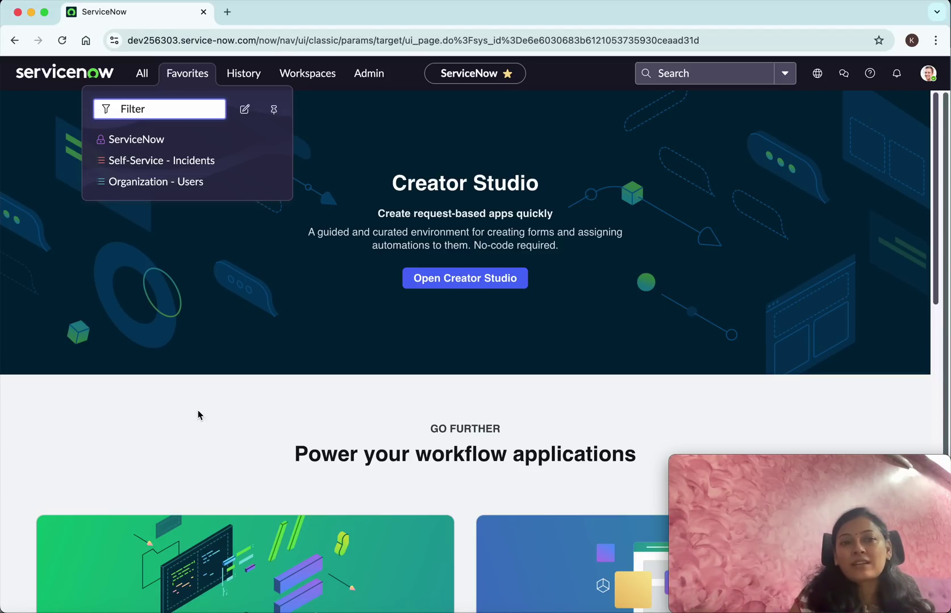
In the favorites editor, make Self-Service - Incidents teal with a document icon.
left_click(246, 110)
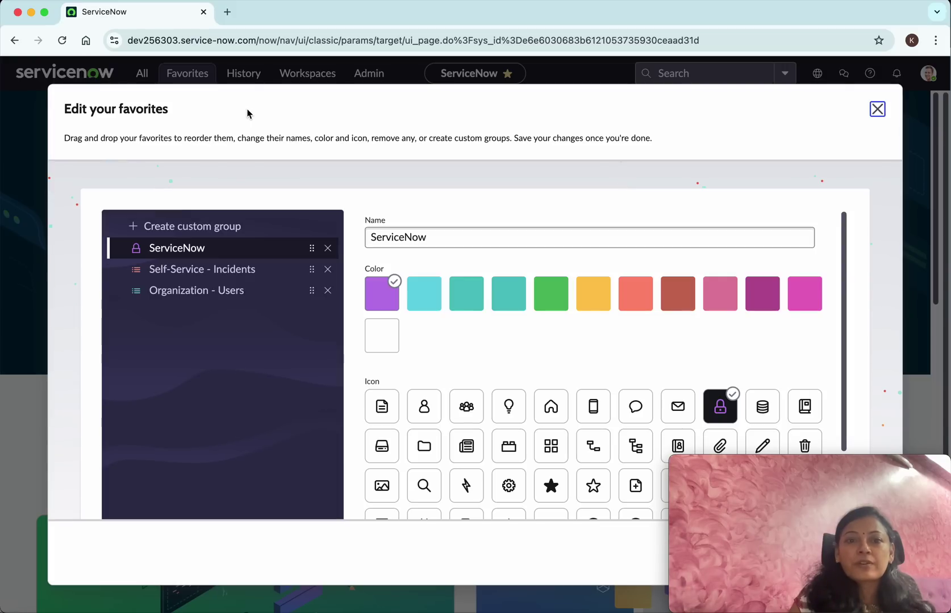
left_click(175, 254)
left_click(385, 302)
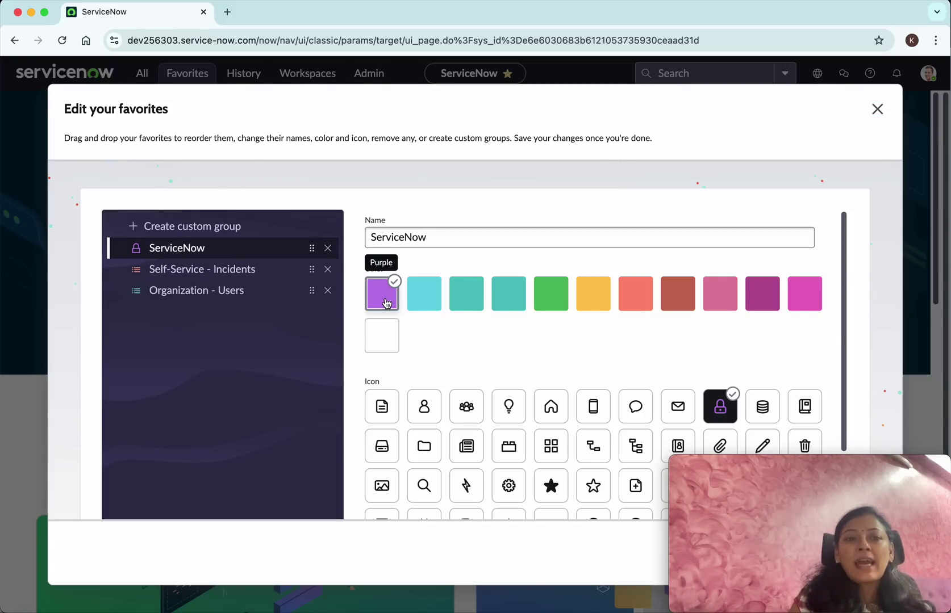
left_click(190, 274)
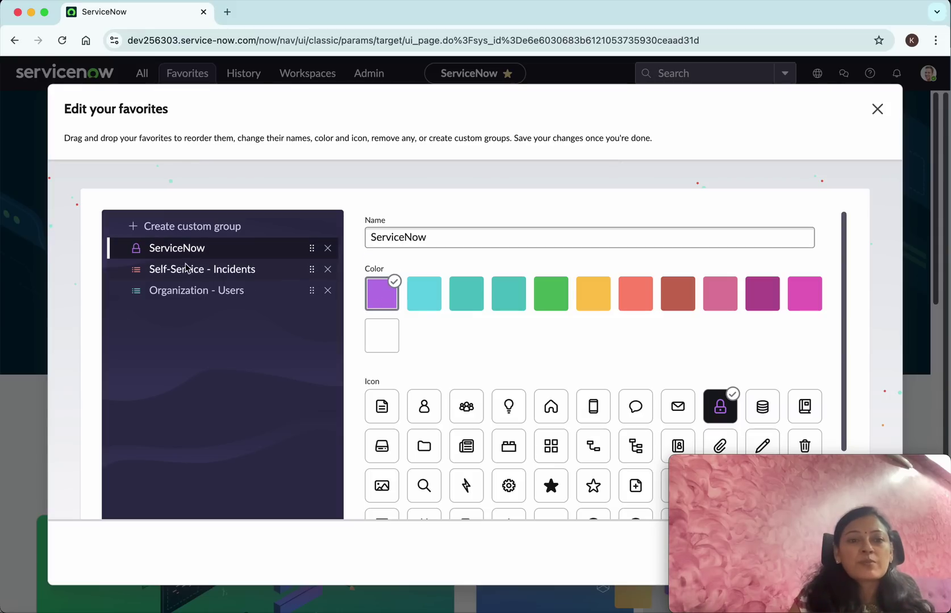
left_click(477, 305)
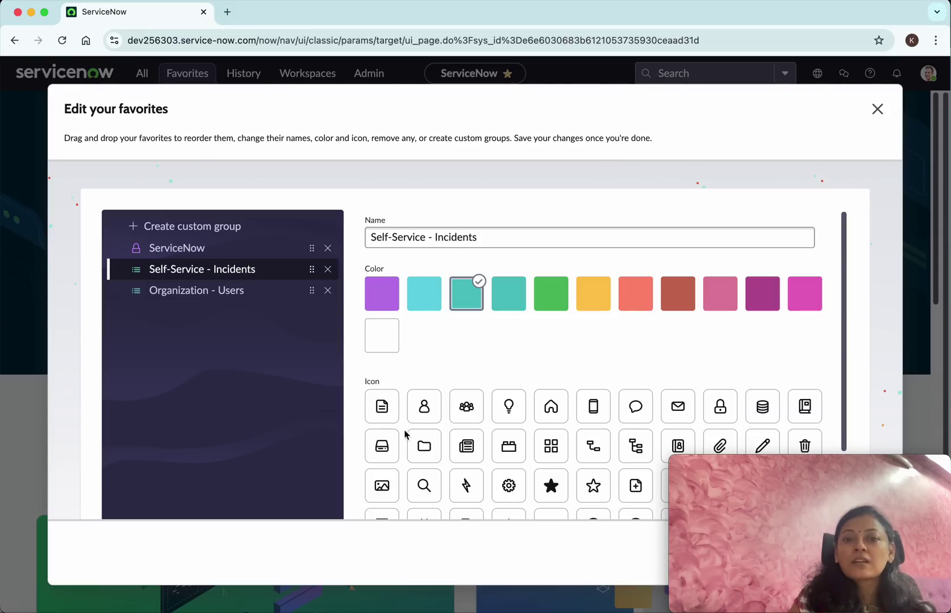
left_click(389, 416)
Make Organization - Users yellow with a person icon and add a new custom group.
left_click(229, 292)
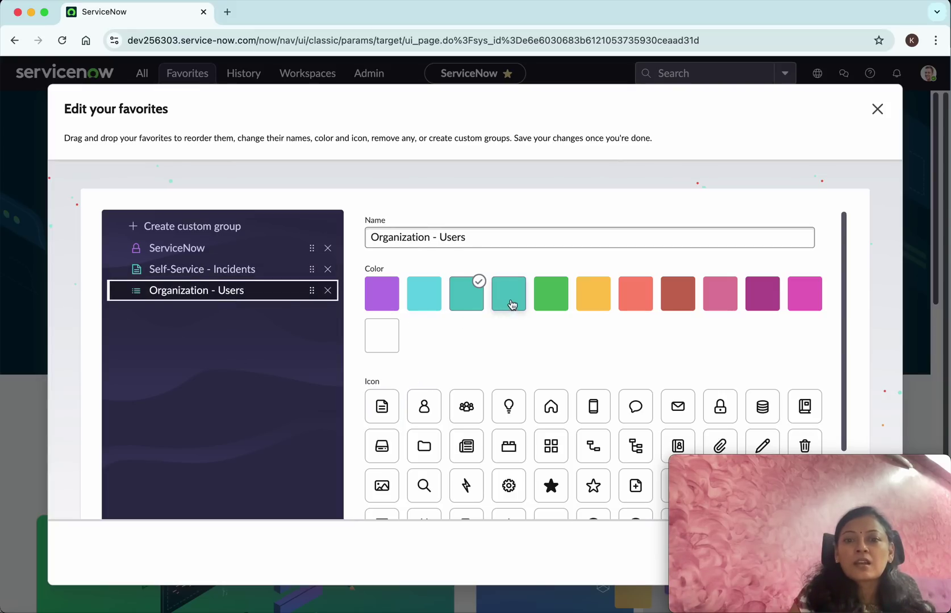
left_click(584, 296)
left_click(432, 408)
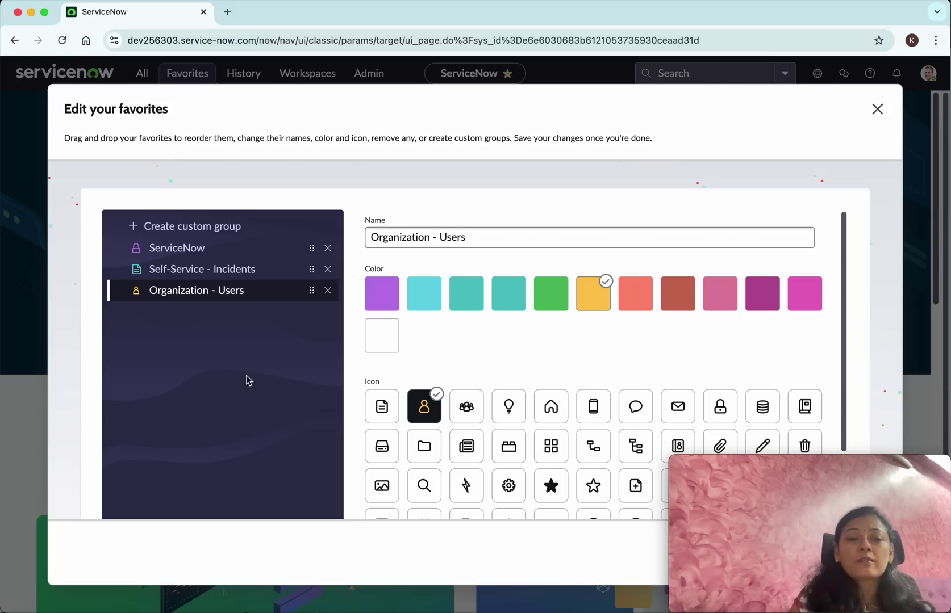
left_click(210, 229)
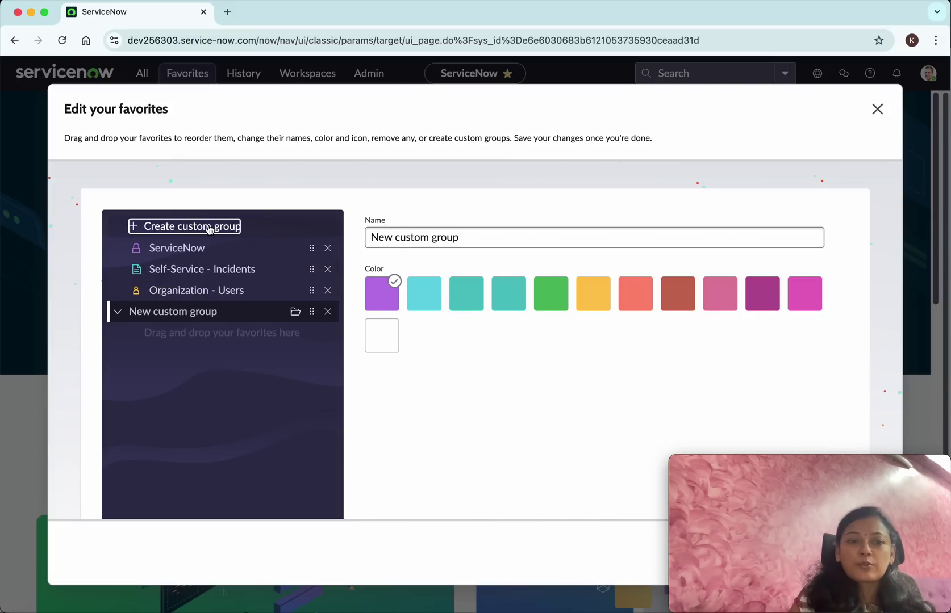
Rename the new group to 'Incidents' and move Self-Service - Incidents into it.
left_click(525, 229)
left_click(496, 245)
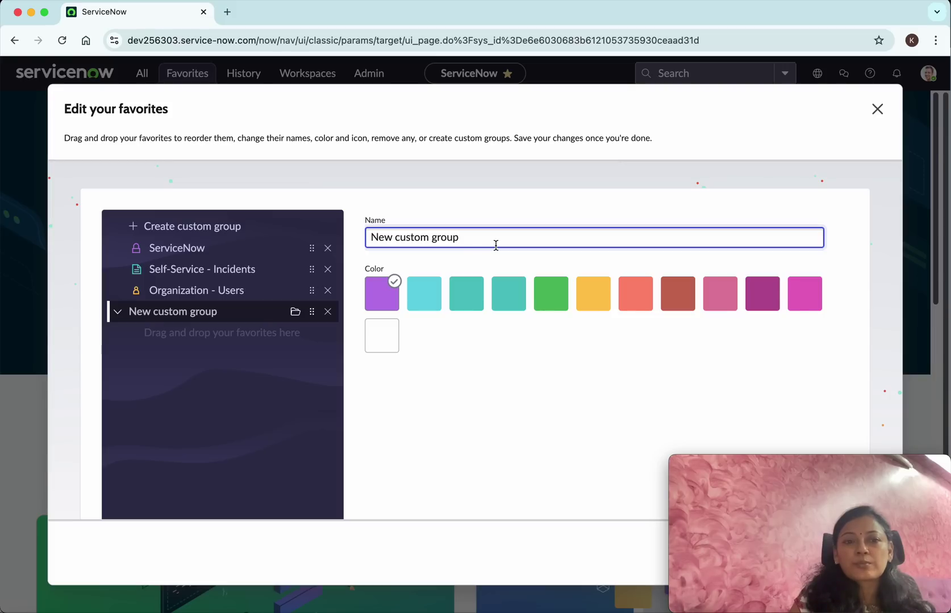
left_click_drag(496, 246, 367, 239)
type("Inci")
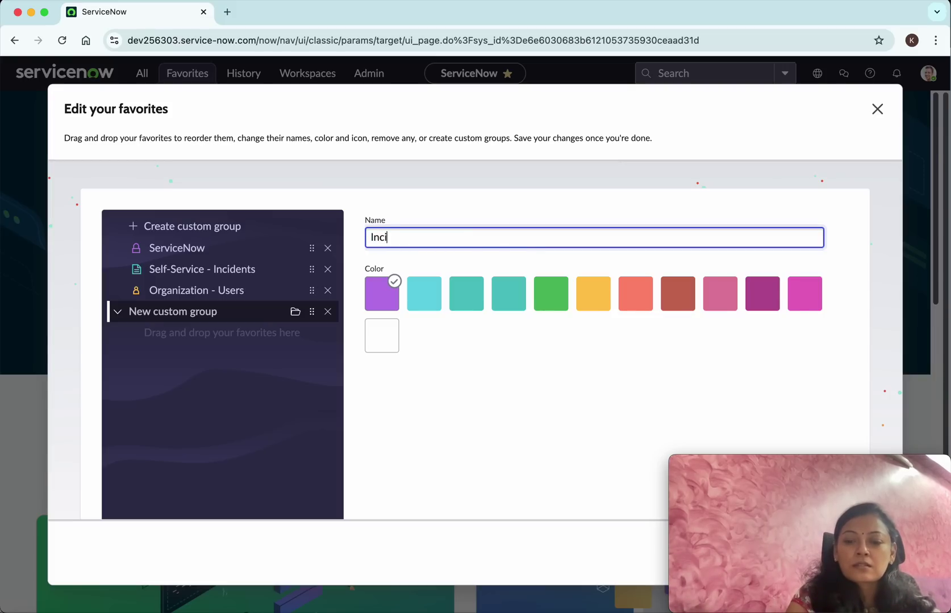
type("dents")
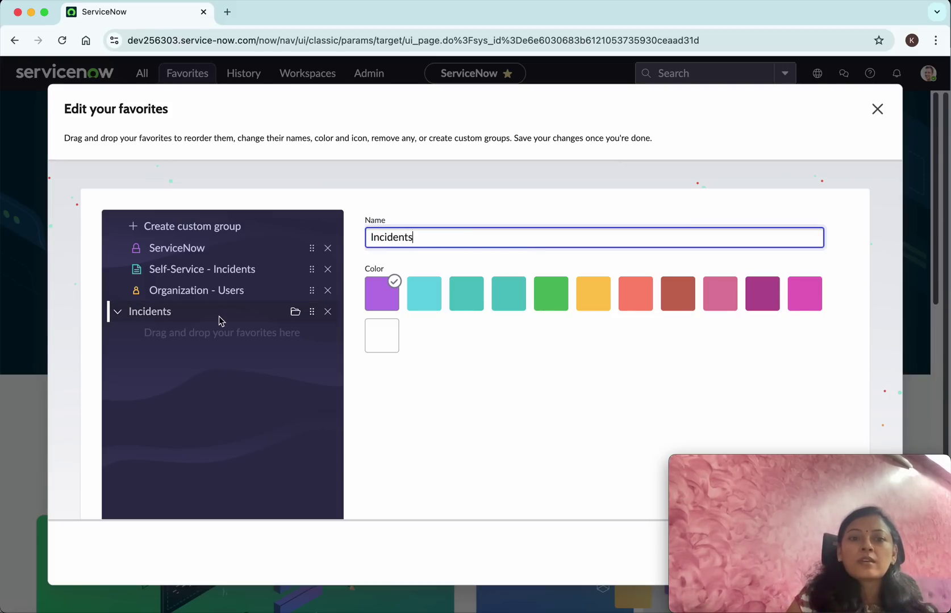
left_click(221, 321)
left_click_drag(234, 271, 240, 341)
Create a 'Users' group, move Organization - Users into it, and save the favorites.
left_click(230, 229)
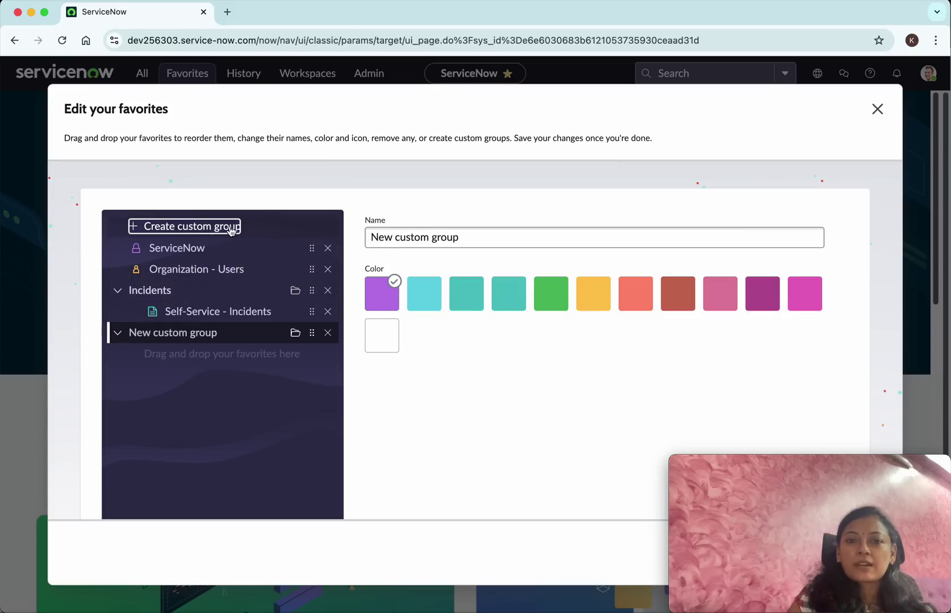
left_click(492, 239)
type("Us")
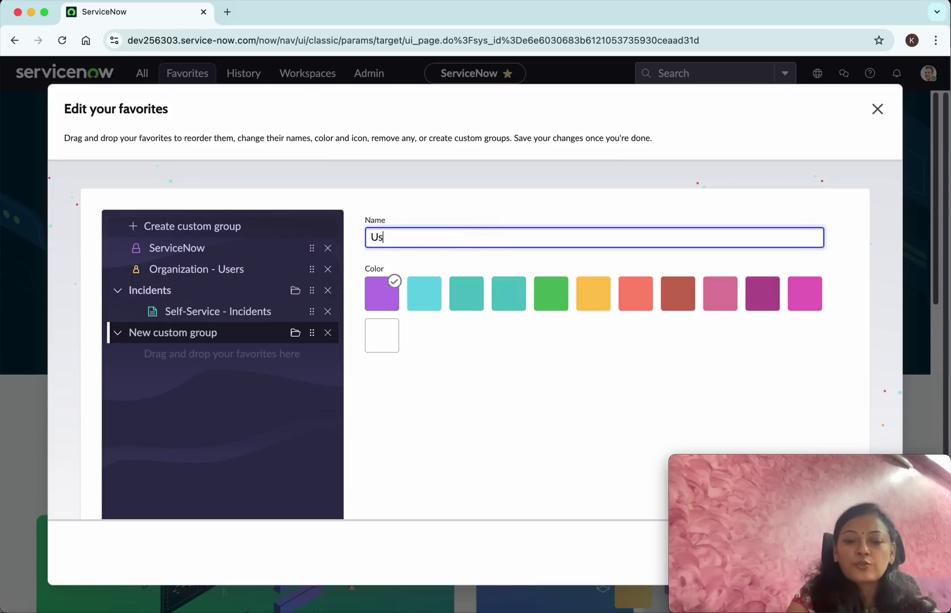
type("ers")
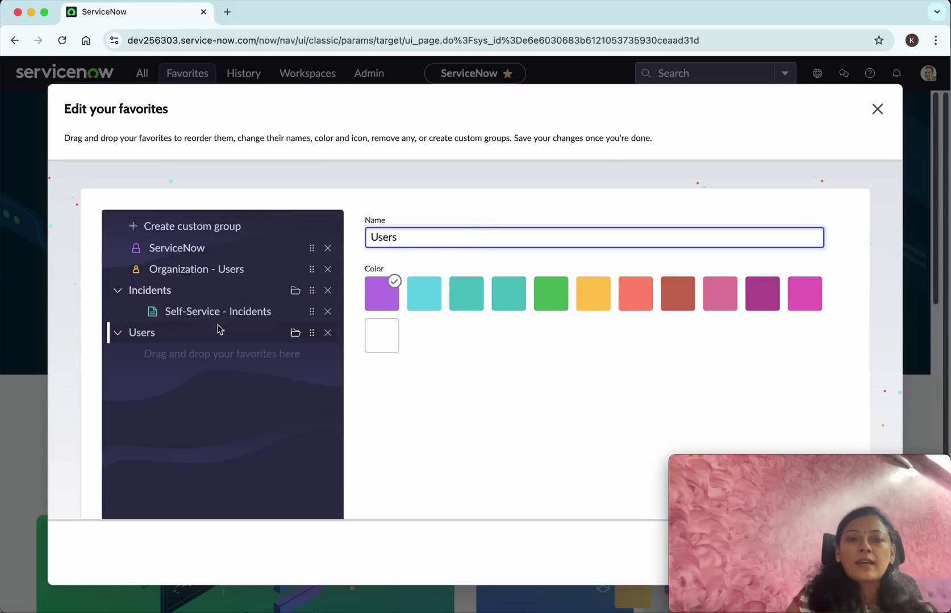
left_click(217, 328)
left_click_drag(199, 269, 224, 360)
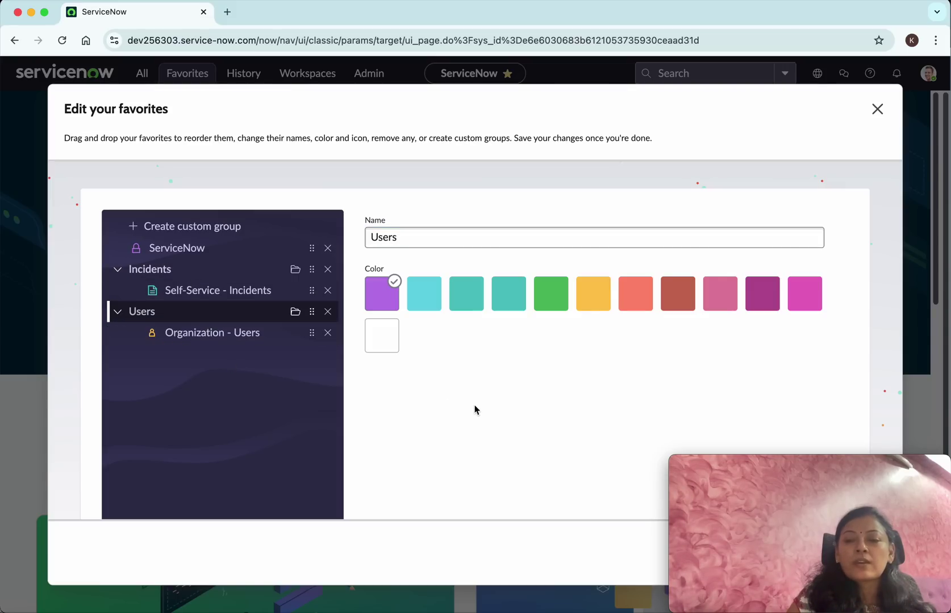
left_click(850, 558)
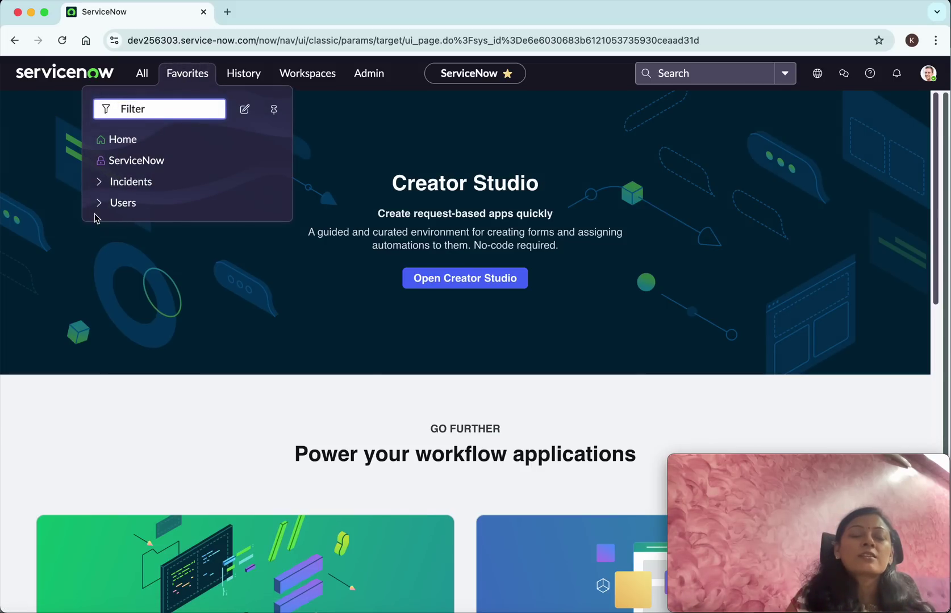
Expand the Incidents and Users groups and open the Organization - Users list.
left_click(100, 183)
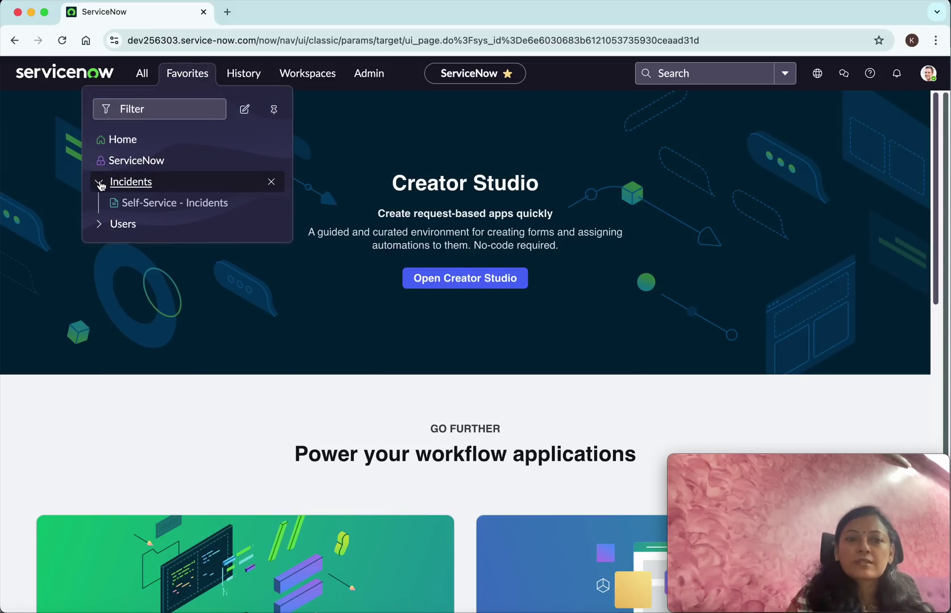
left_click(102, 226)
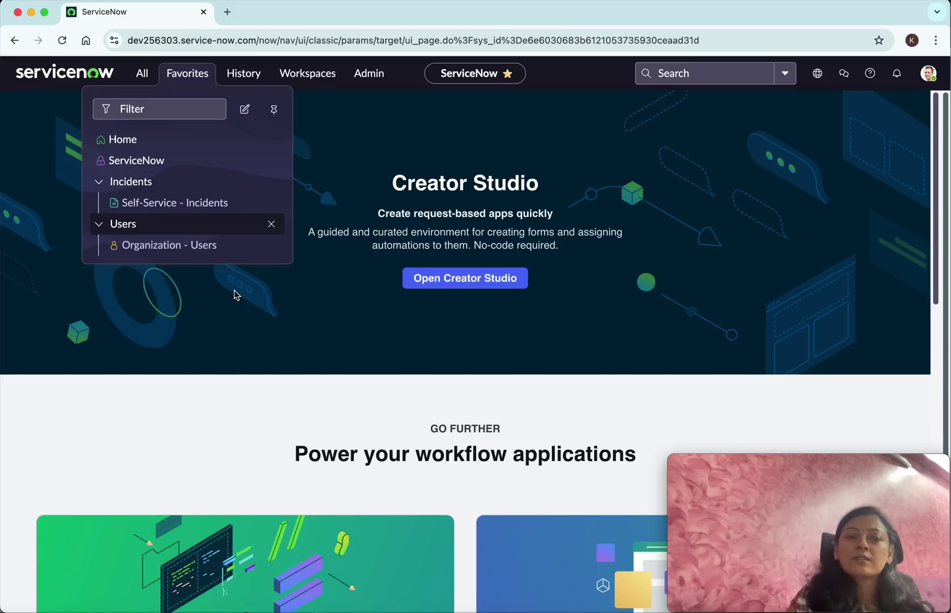
left_click(206, 250)
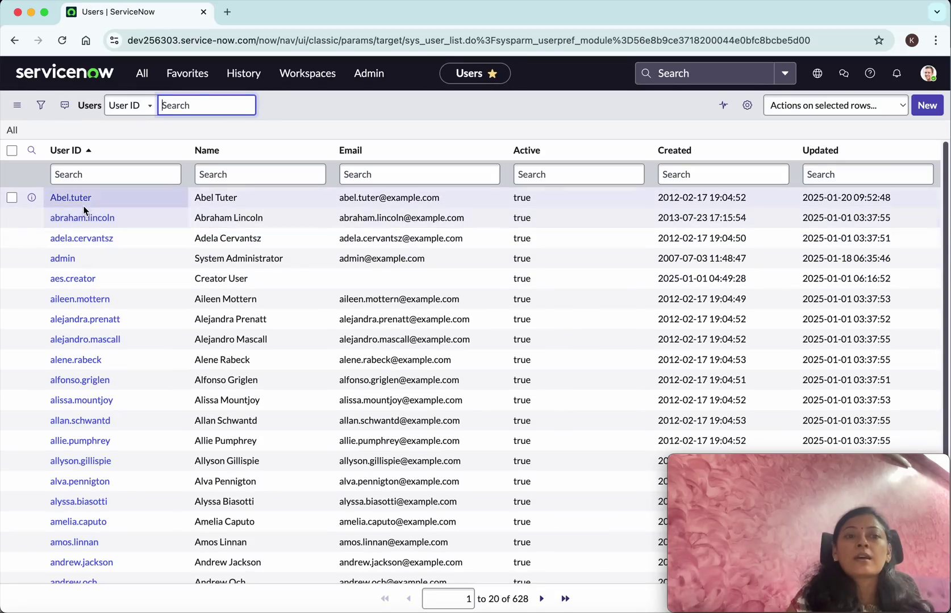
Open the first user's record at the top of the Users list.
left_click(82, 199)
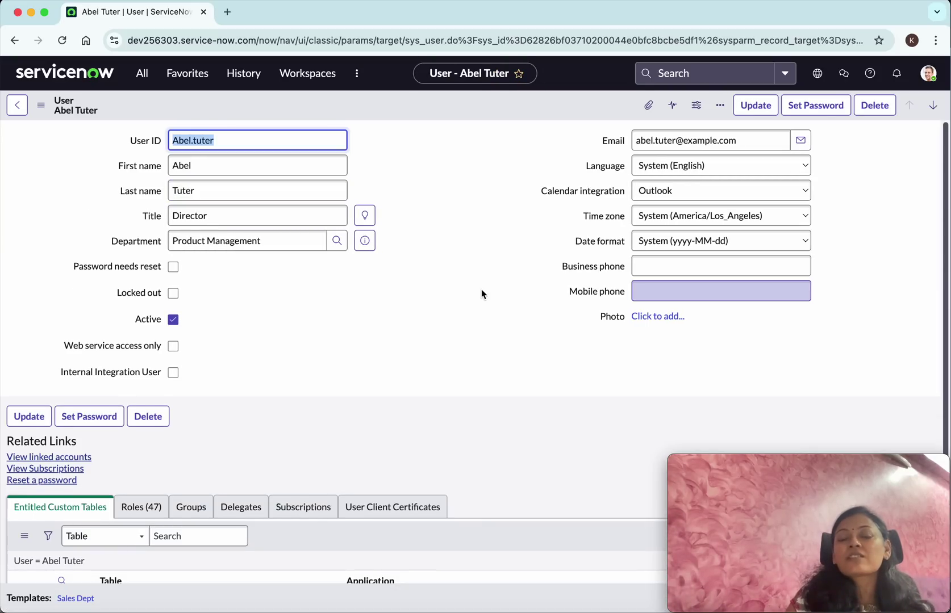
Favorite this user record in the Users group and check it appears under Favorites.
left_click(519, 75)
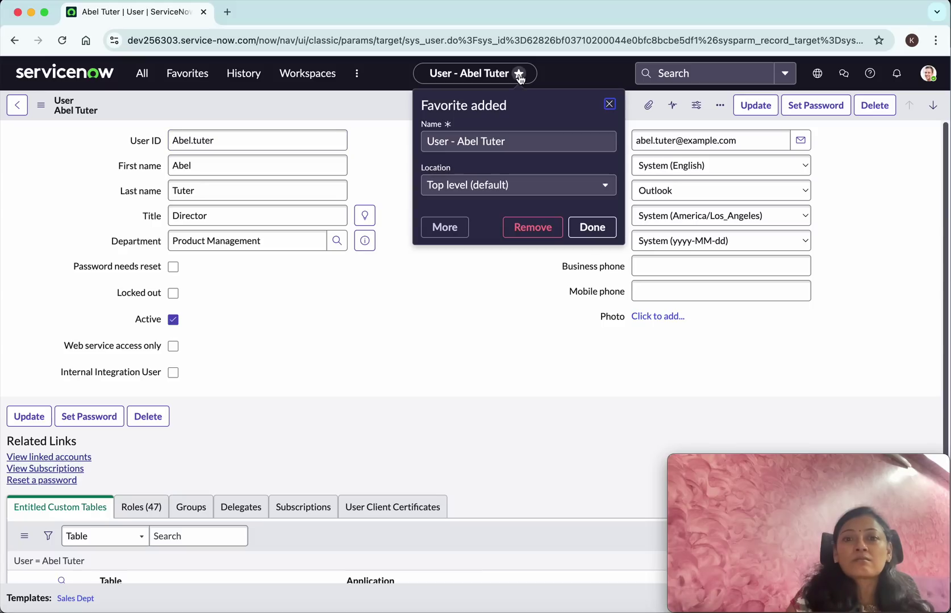
left_click(597, 192)
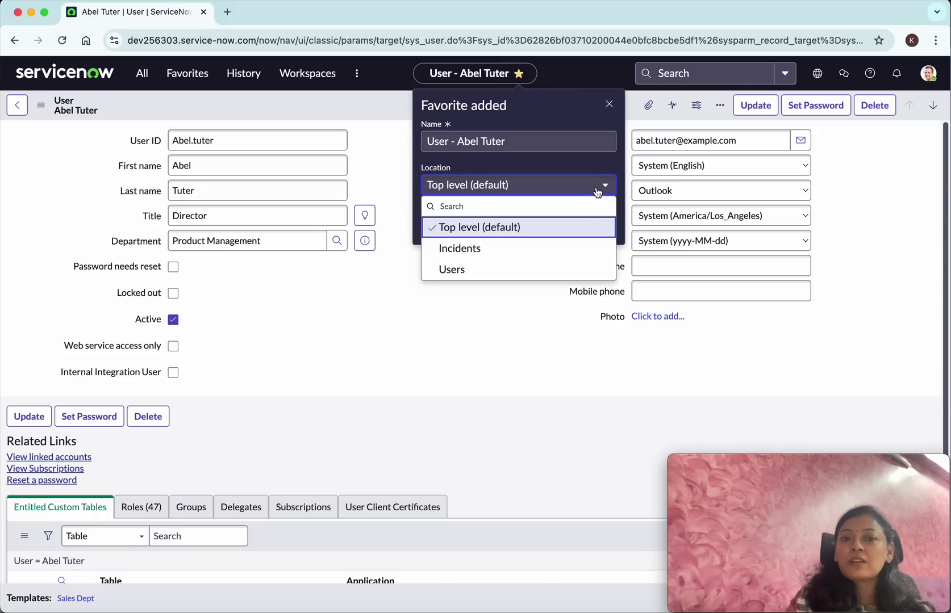
left_click(521, 271)
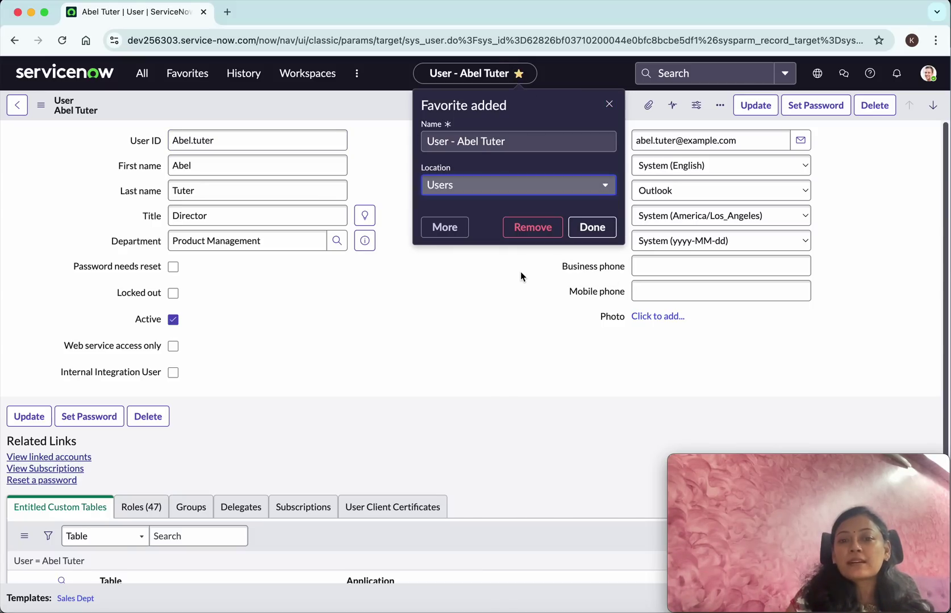
left_click(599, 233)
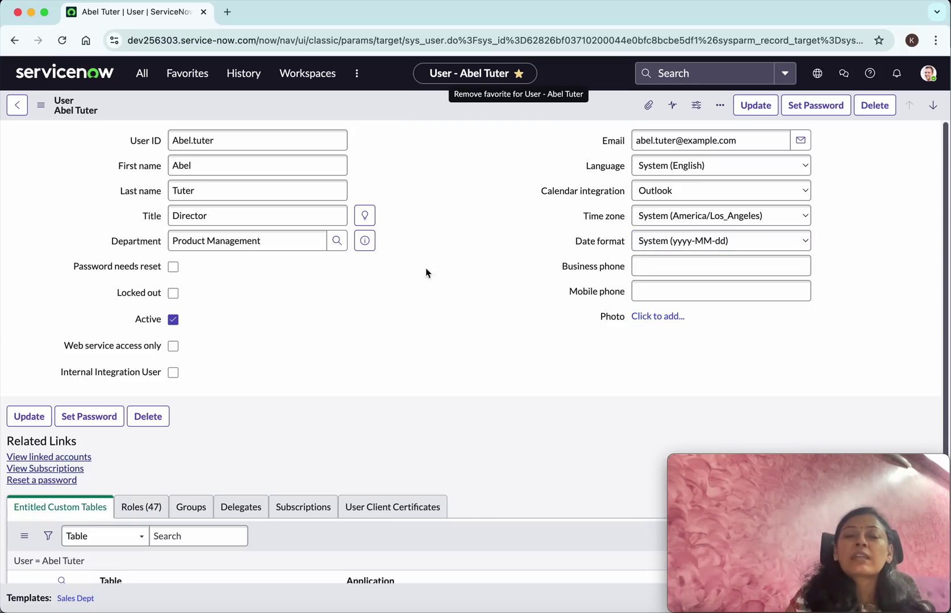
left_click(40, 105)
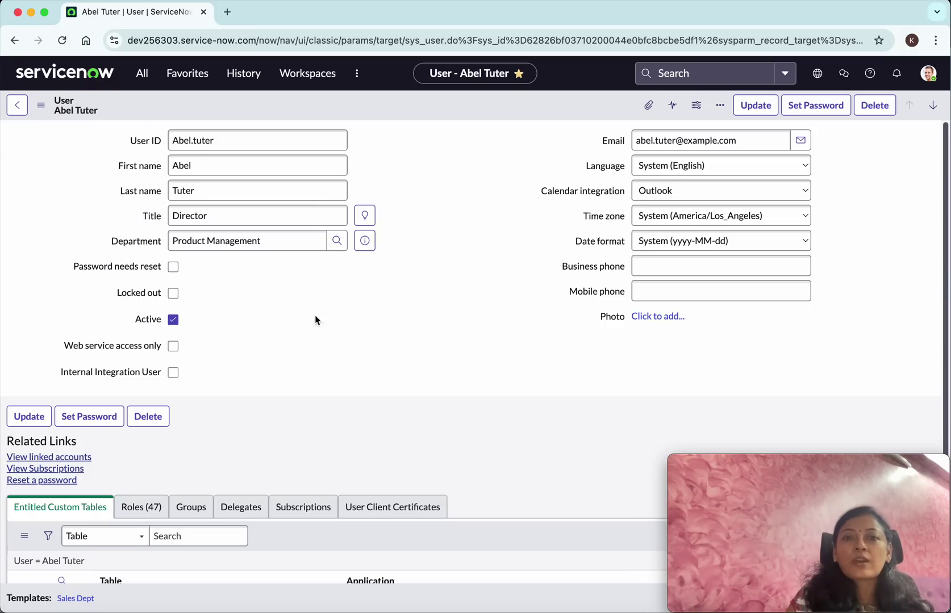
left_click(187, 80)
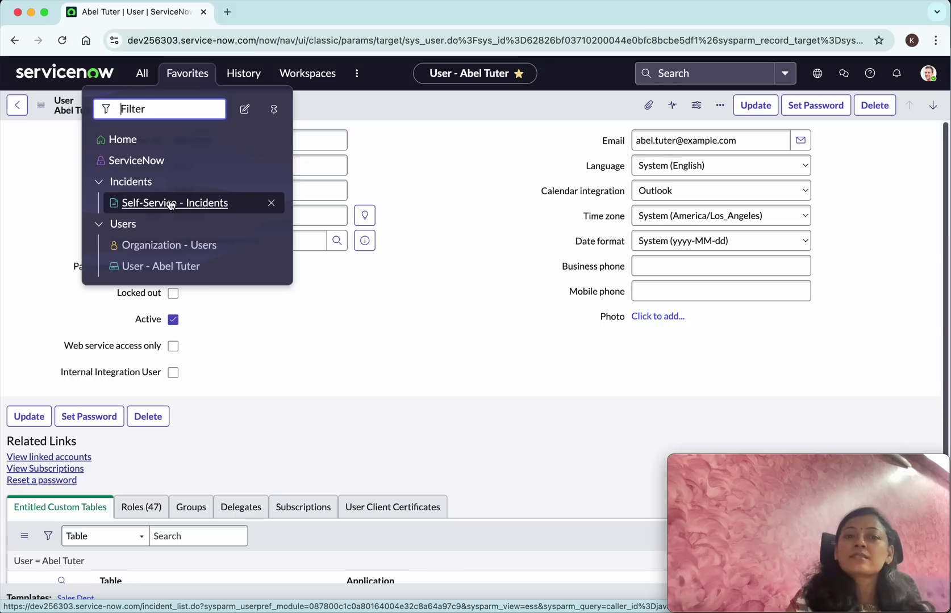
Close the Favorites dropdown to return to the starred user record.
left_click(493, 240)
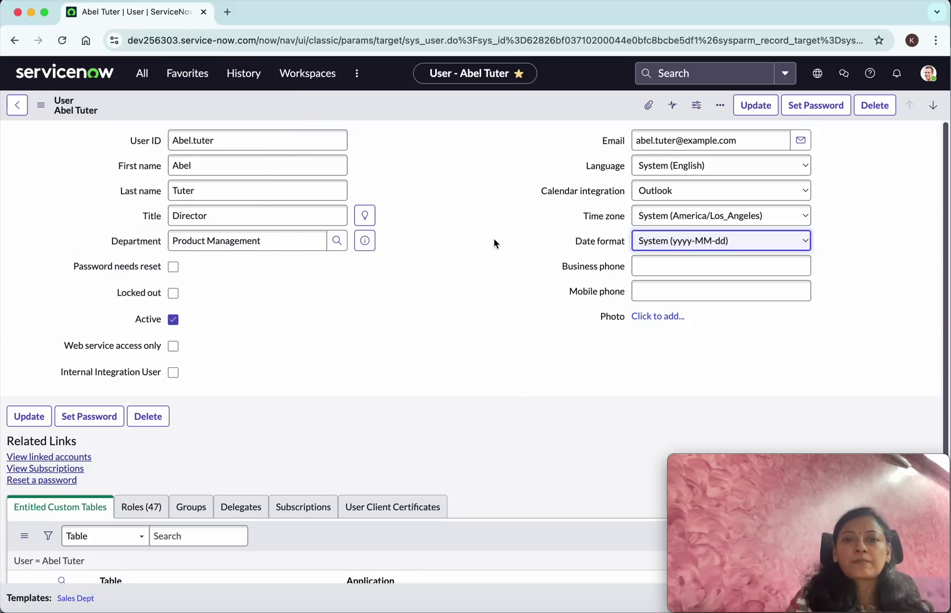